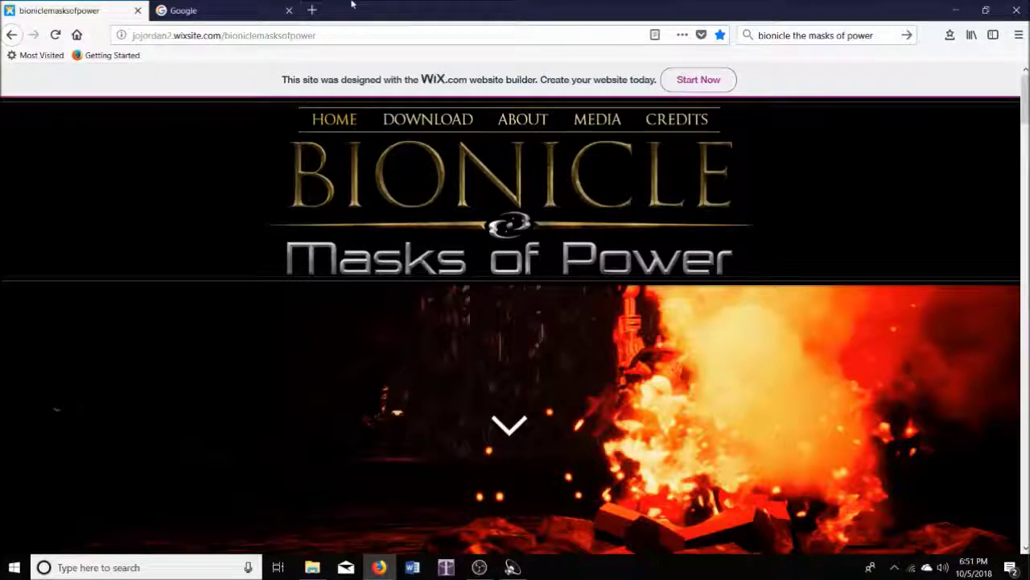
Search Google for 'bionicle the masks of power' in the second tab, then return to the Wix site tab.
left_click(213, 10)
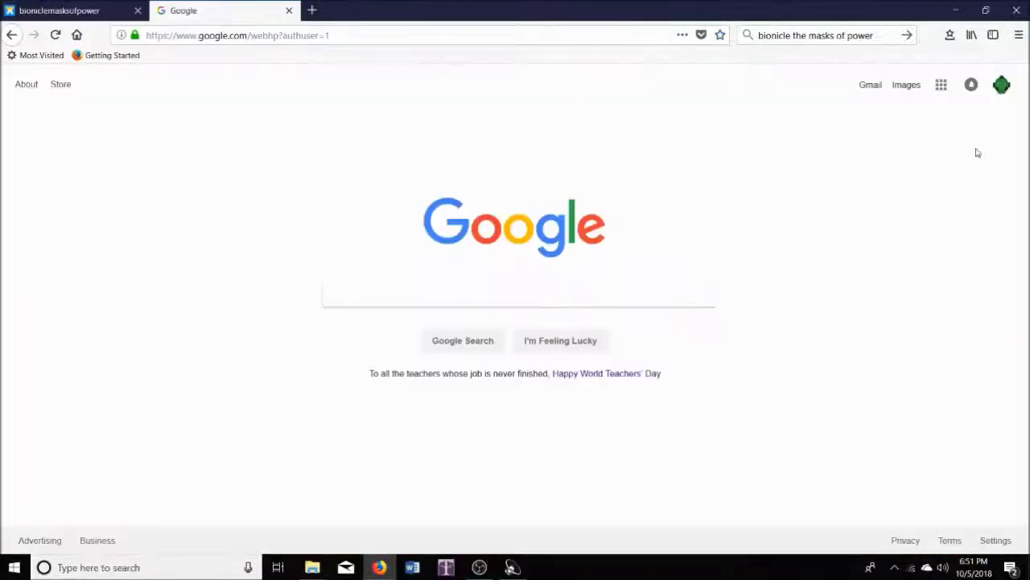
left_click(877, 37)
key("Return")
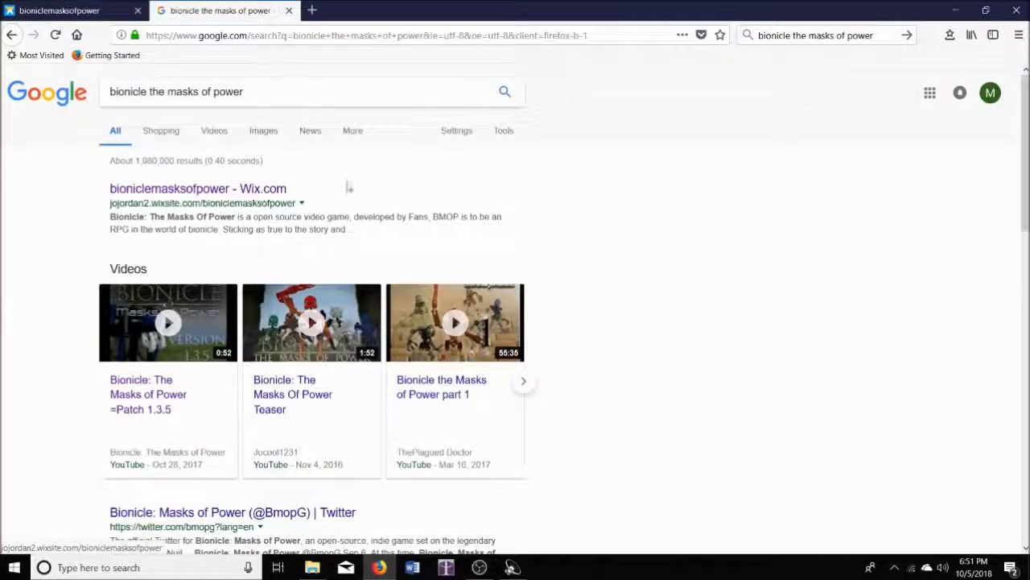
key("ctrl+Page_Up")
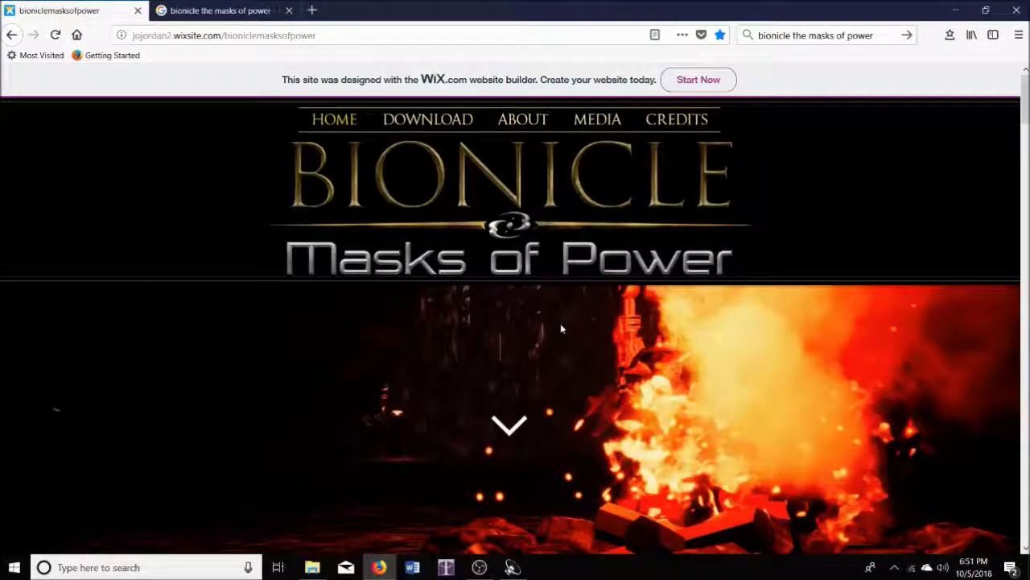
Visit the site's Download and About sections and scroll down through the About page.
left_click(422, 122)
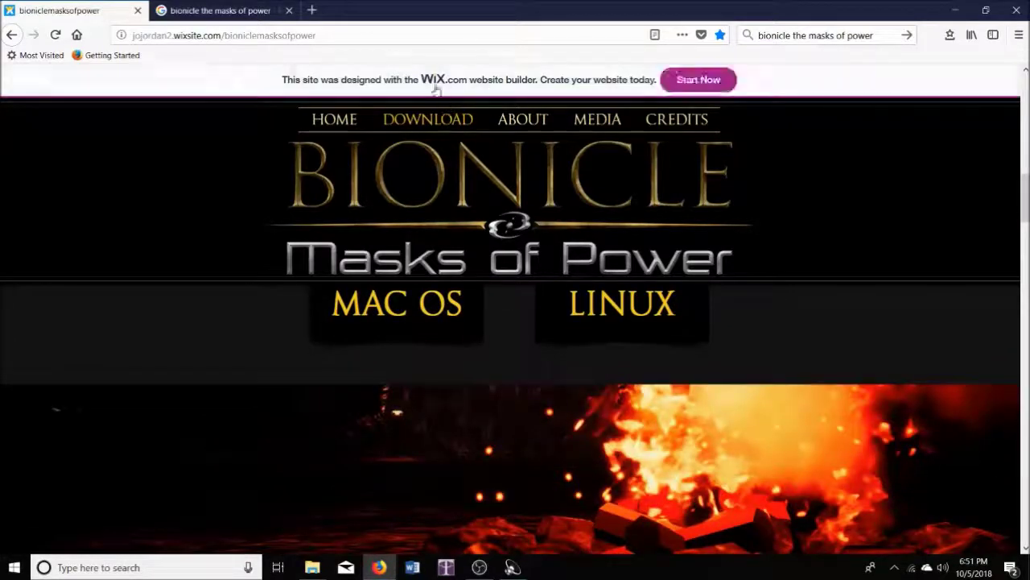
left_click(510, 120)
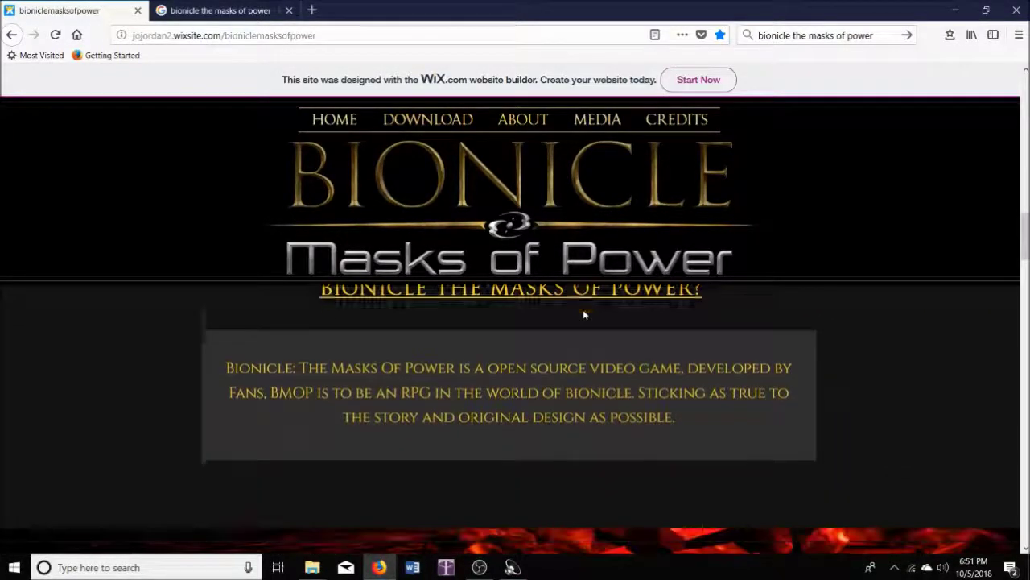
scroll(585, 314, "down", 3)
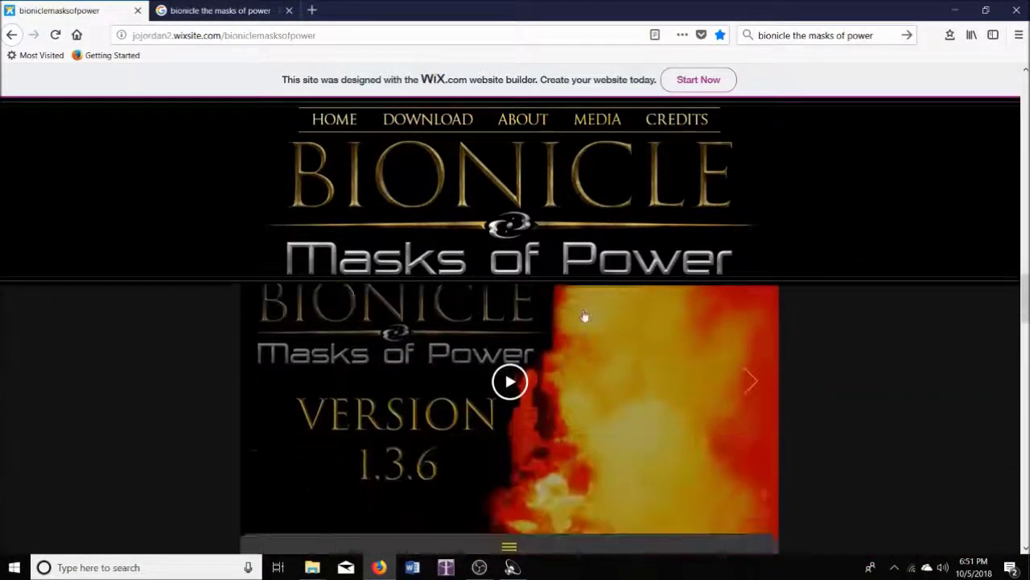
scroll(585, 314, "down", 2)
scroll(584, 315, "down", 3)
scroll(584, 315, "down", 3)
scroll(584, 314, "down", 3)
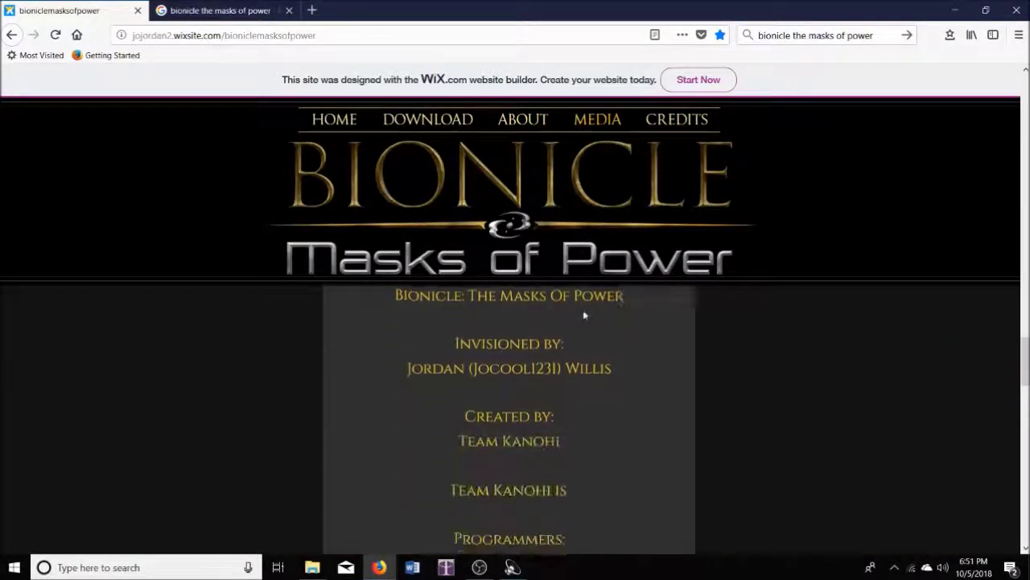
scroll(585, 314, "down", 2)
scroll(584, 314, "down", 2)
scroll(585, 315, "up", 4)
scroll(585, 315, "up", 3)
scroll(584, 314, "down", 2)
scroll(725, 378, "down", 1)
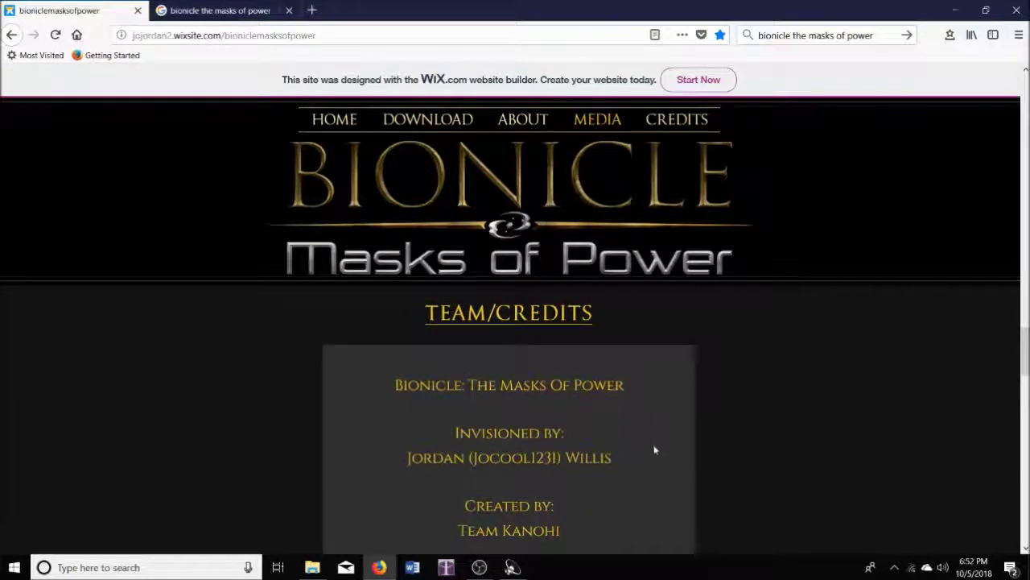
Scroll back to bring the Windows, Mac OS and Linux download options into view.
scroll(727, 413, "up", 1)
scroll(727, 412, "up", 3)
scroll(728, 412, "up", 2)
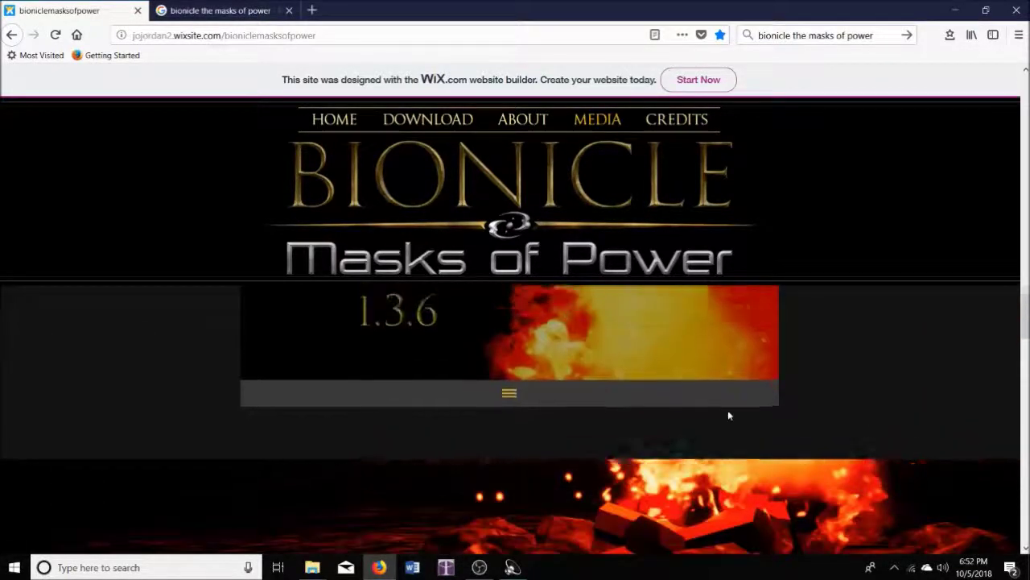
scroll(728, 413, "up", 2)
scroll(728, 413, "up", 2)
scroll(729, 413, "up", 2)
scroll(728, 413, "up", 2)
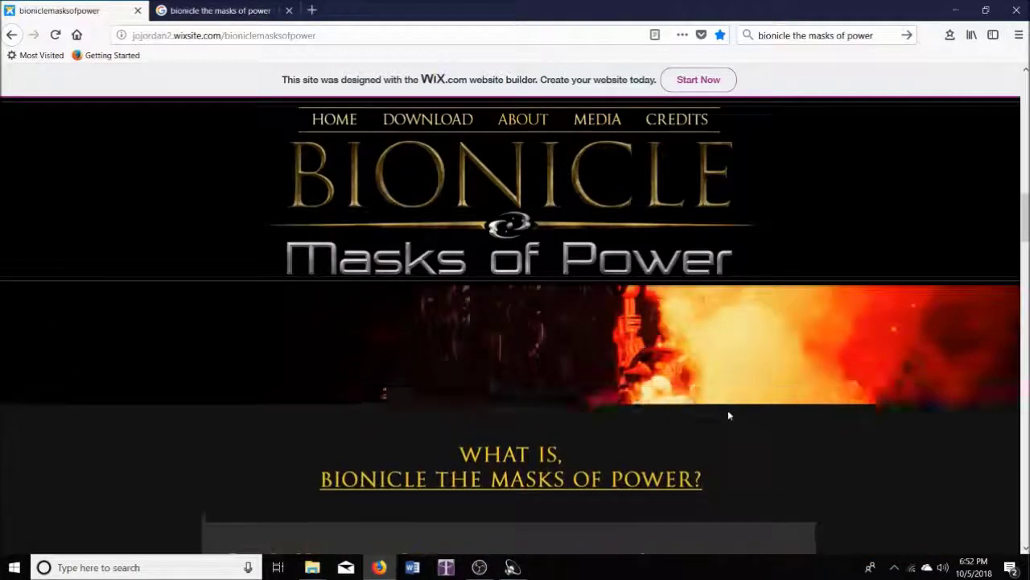
scroll(729, 413, "up", 2)
scroll(728, 415, "up", 2)
scroll(729, 416, "up", 1)
scroll(728, 415, "down", 1)
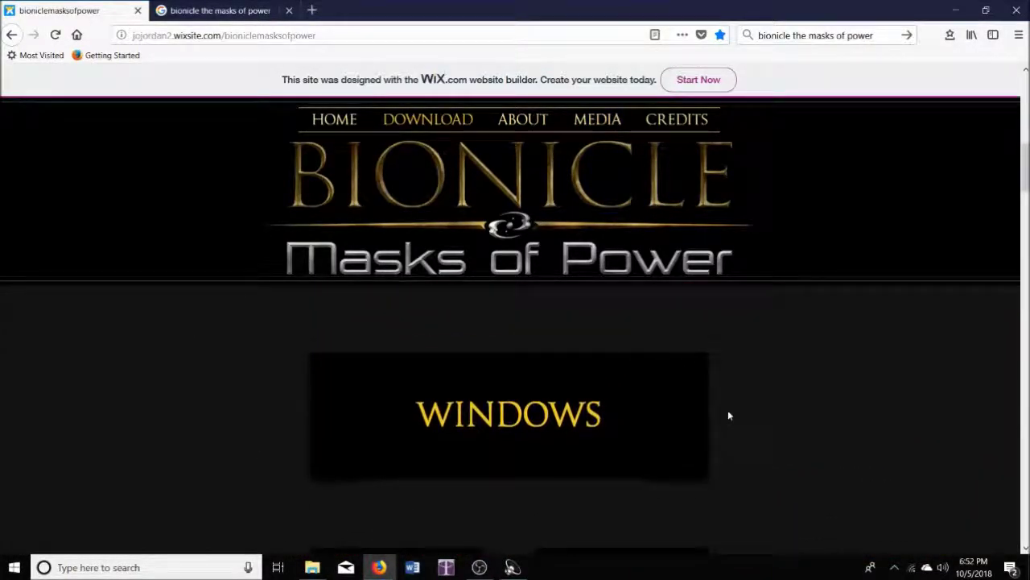
scroll(730, 421, "down", 1)
scroll(729, 421, "down", 1)
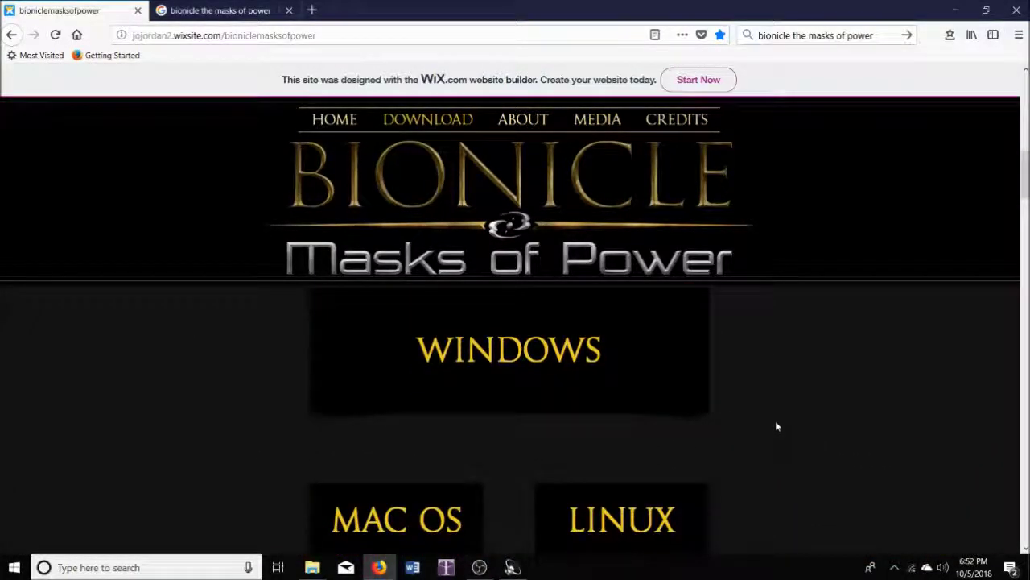
scroll(787, 437, "up", 1)
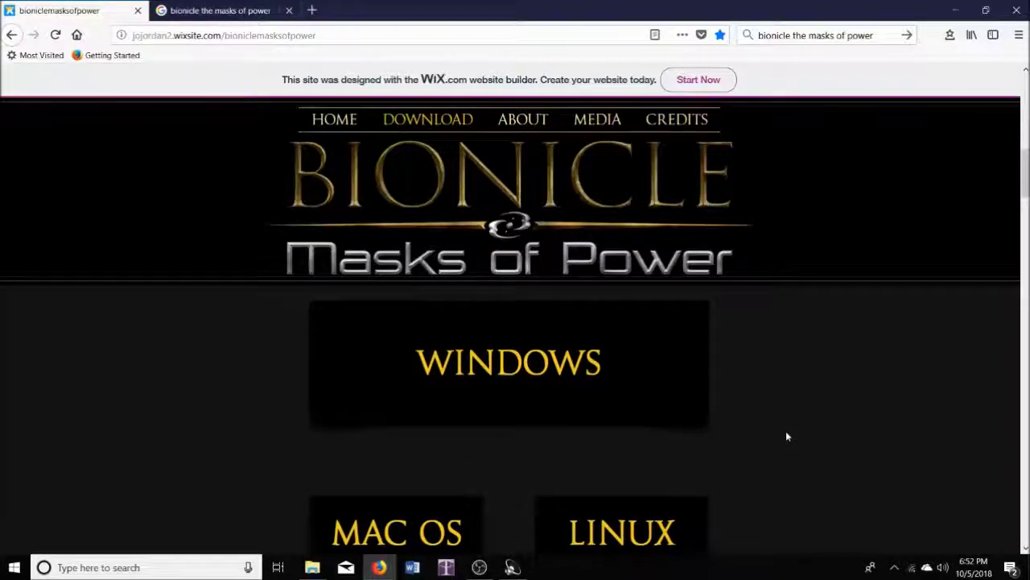
scroll(788, 436, "up", 1)
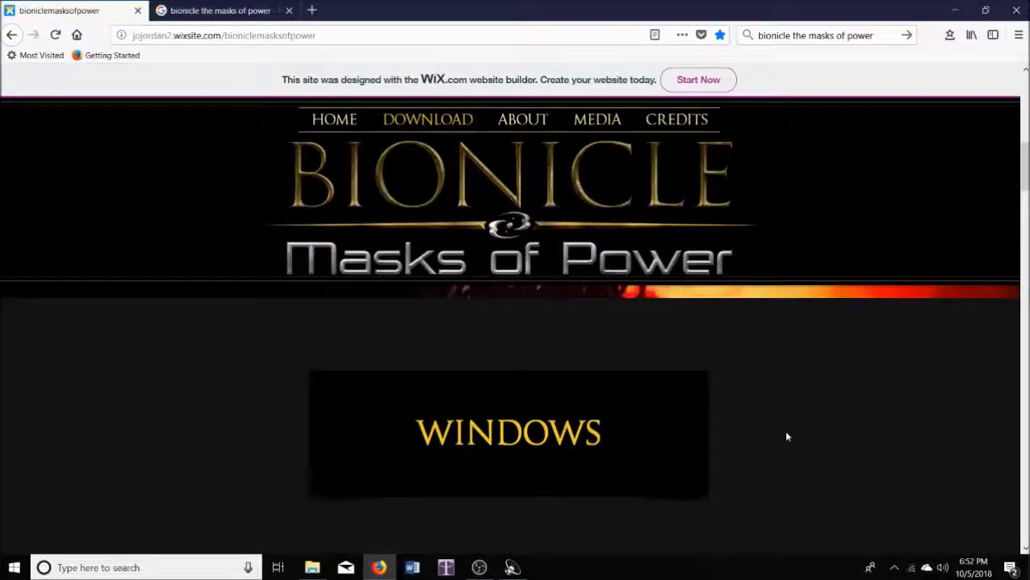
scroll(788, 436, "up", 1)
scroll(787, 436, "down", 1)
scroll(787, 436, "down", 1)
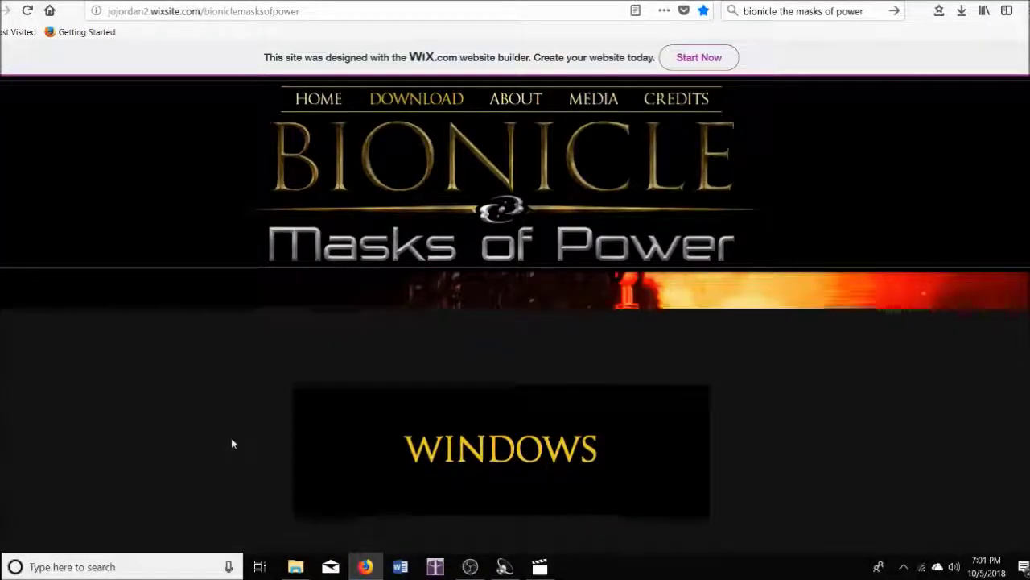
scroll(231, 441, "down", 3)
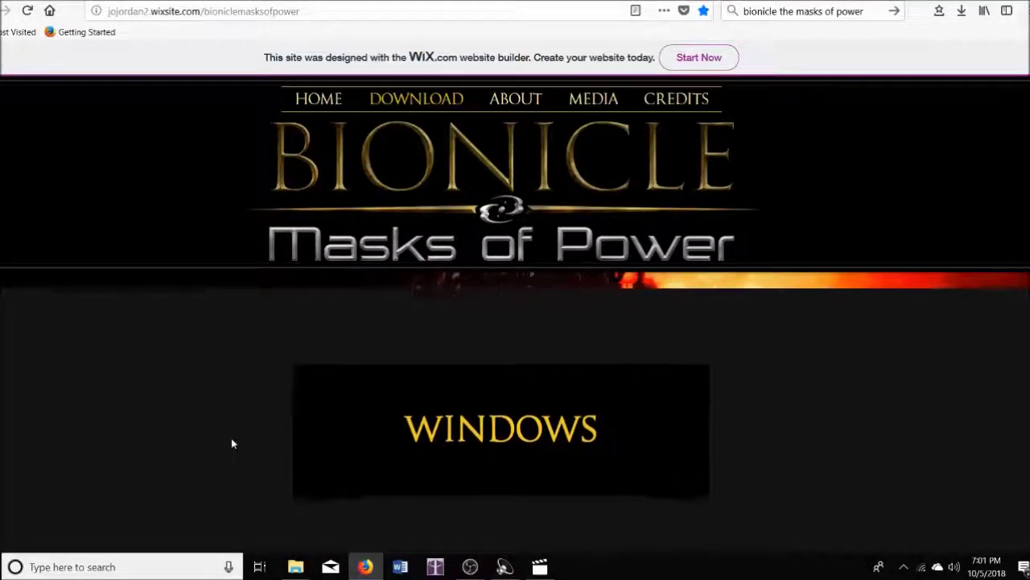
Request the 1.2 GB Masks Of Power V1.3.6.zip from Google Drive despite the virus-scan warning.
scroll(232, 417, "down", 1)
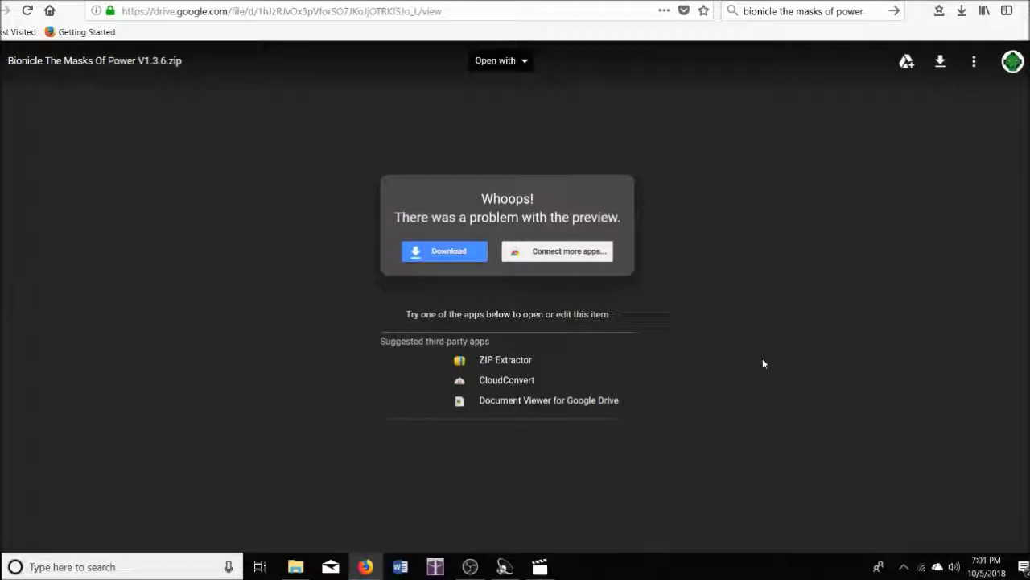
left_click(423, 251)
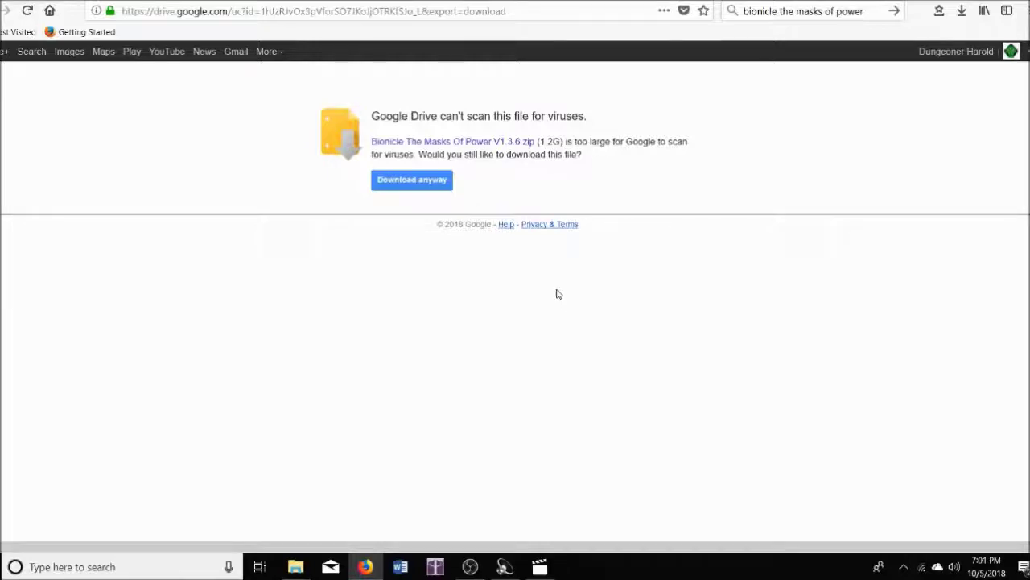
left_click(417, 183)
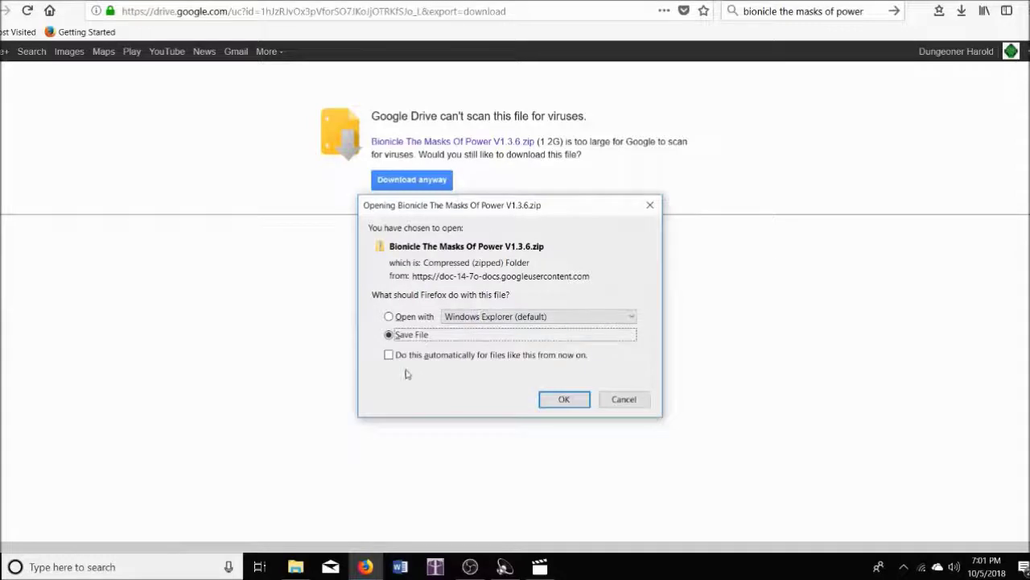
Save the Masks of Power zip, check its download progress, then minimise Firefox to the desktop.
left_click(564, 400)
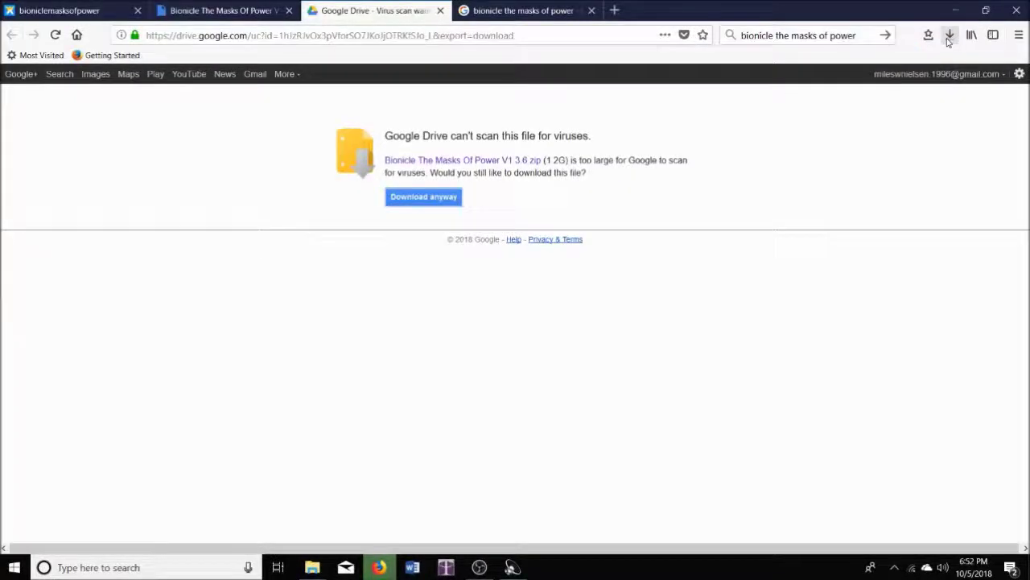
left_click(948, 35)
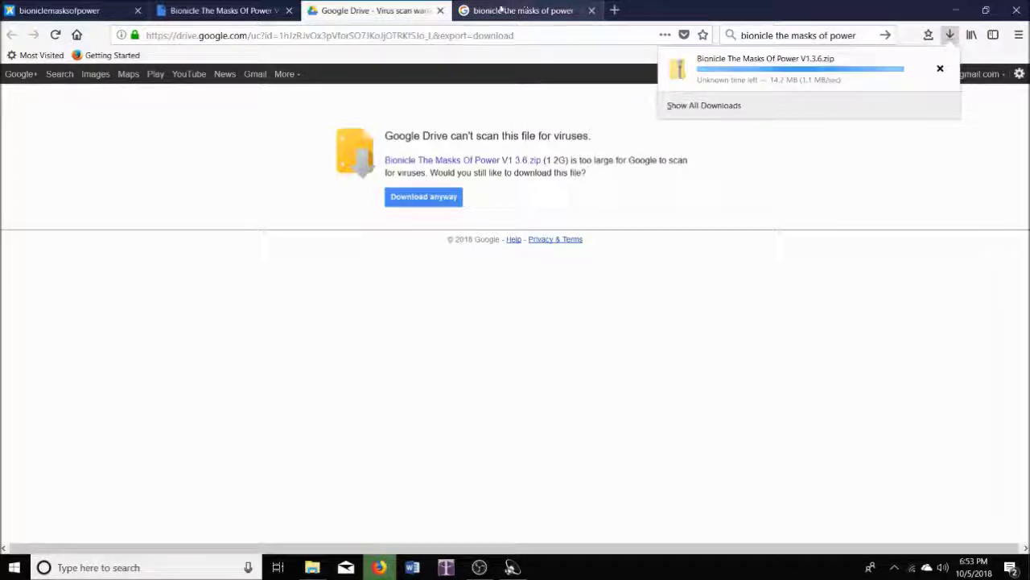
left_click(499, 11)
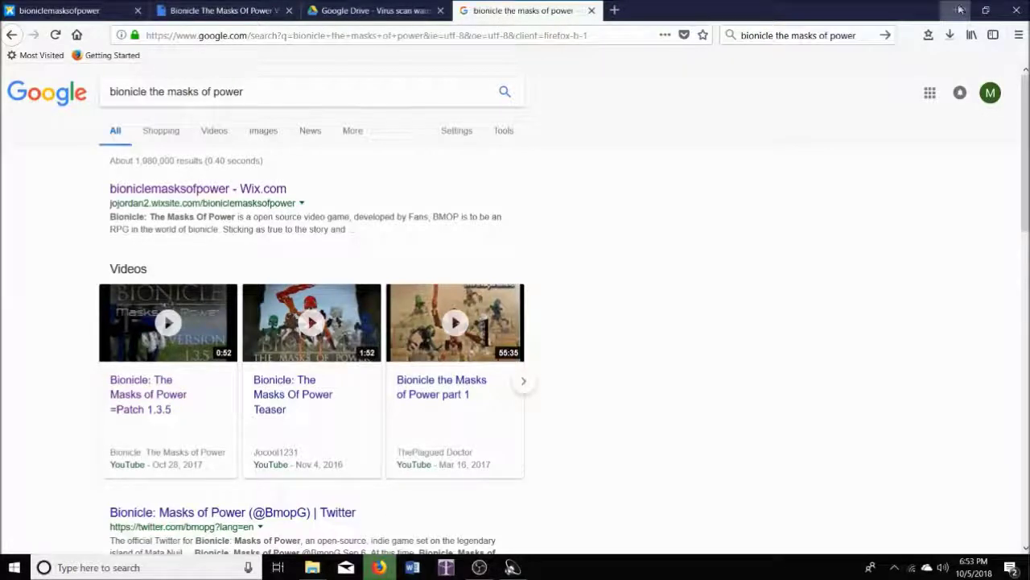
left_click(960, 10)
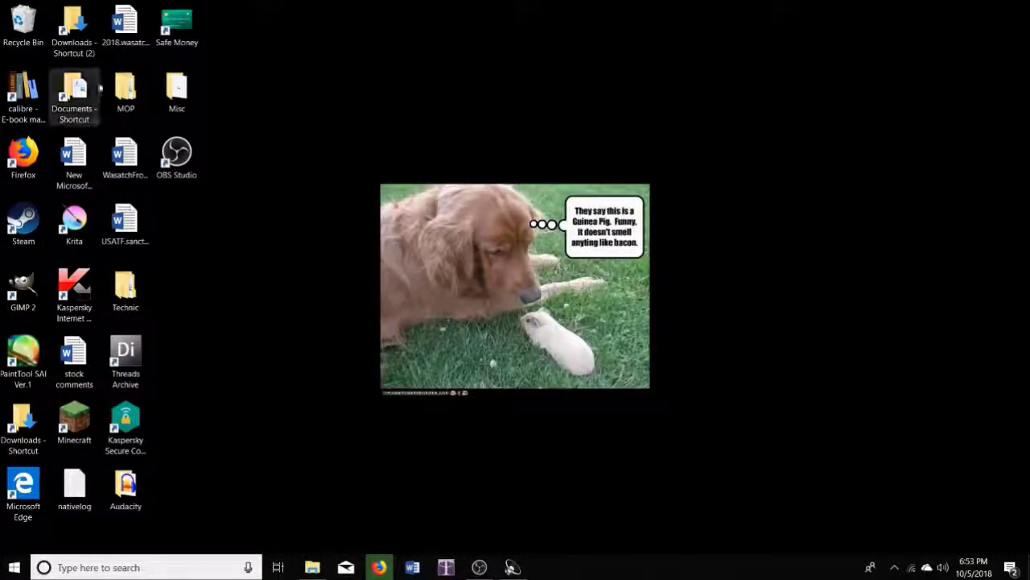
Open MOP > 1.4 > Bionicle The Masks Of Power V1.3.6, peeking into Bionicle_MoP\Content before returning.
double_click(138, 100)
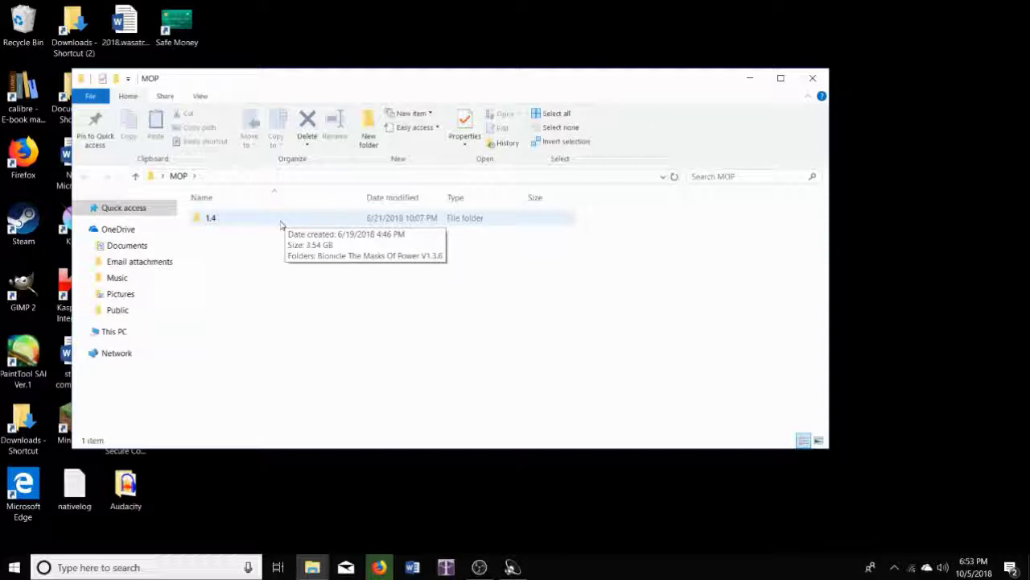
double_click(280, 224)
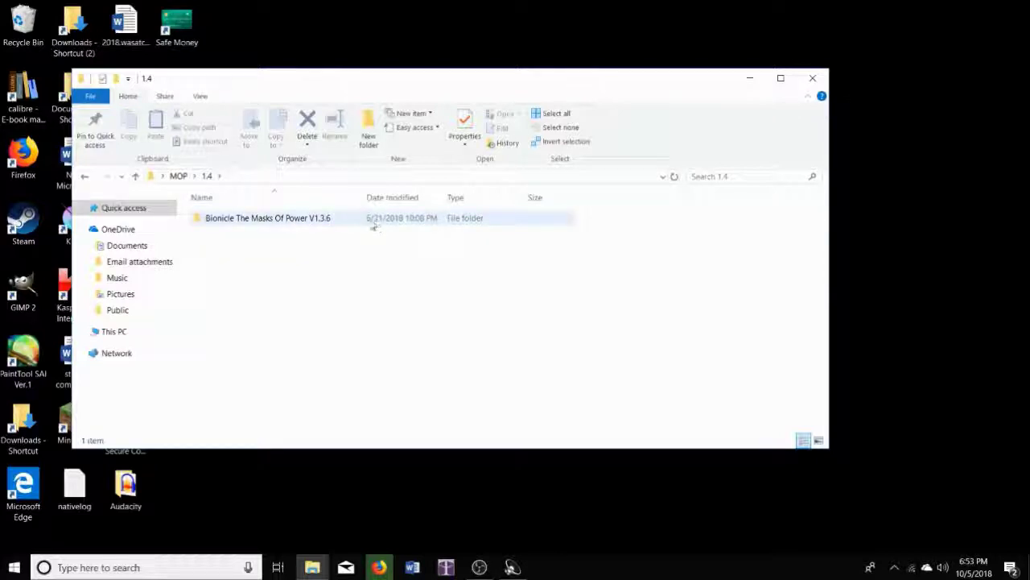
mouse_move(358, 221)
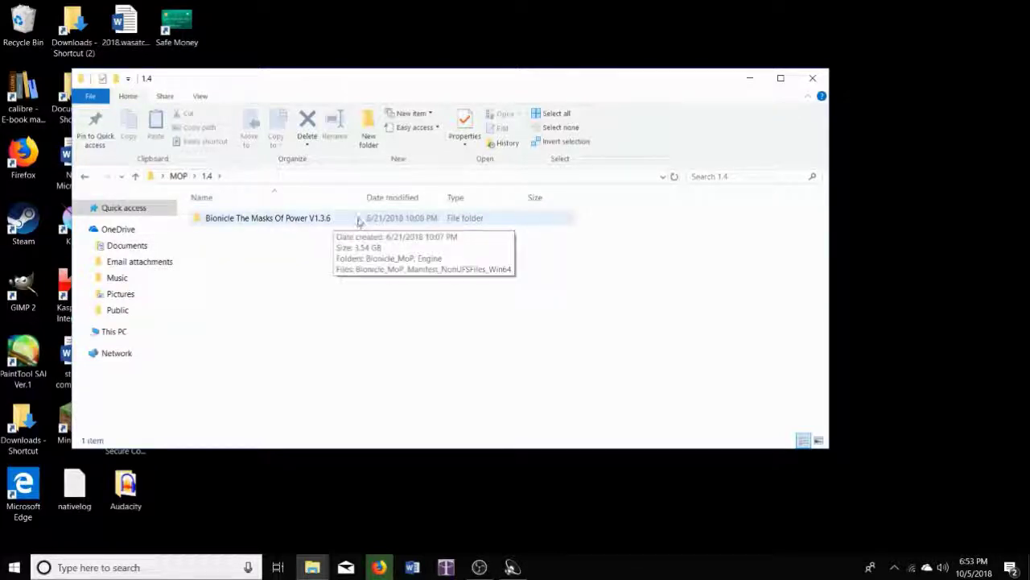
double_click(338, 220)
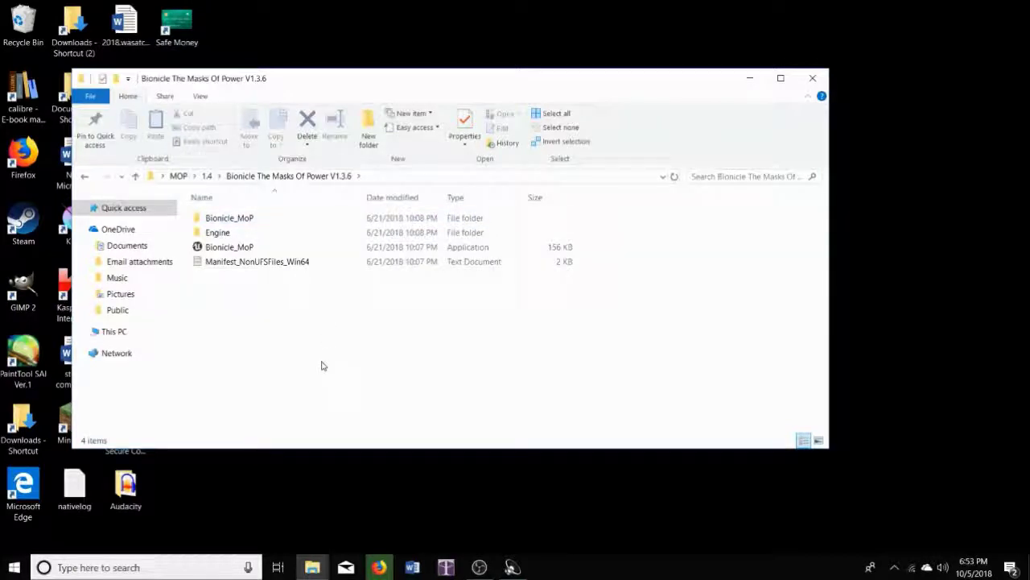
double_click(229, 217)
double_click(230, 219)
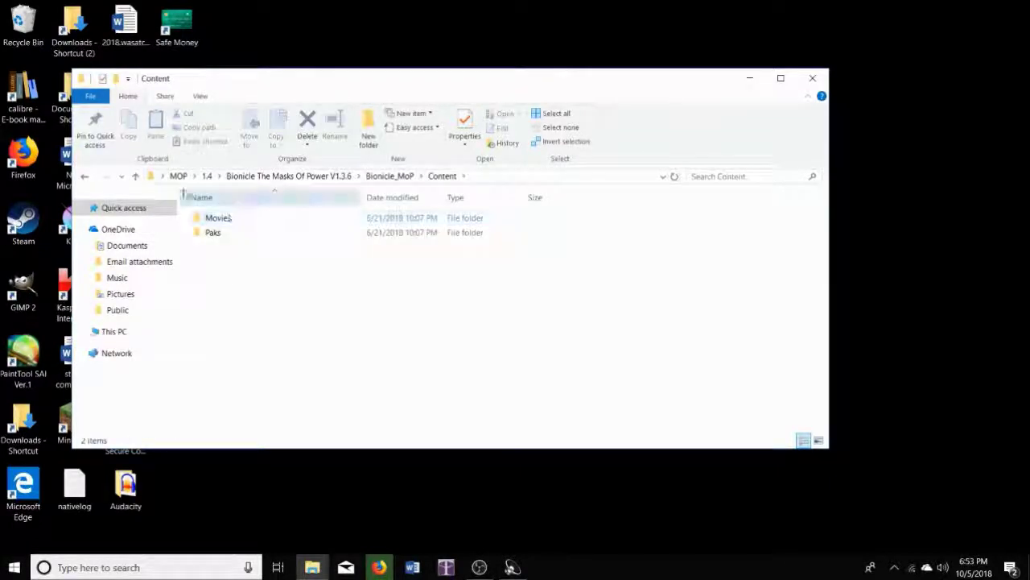
left_click(84, 179)
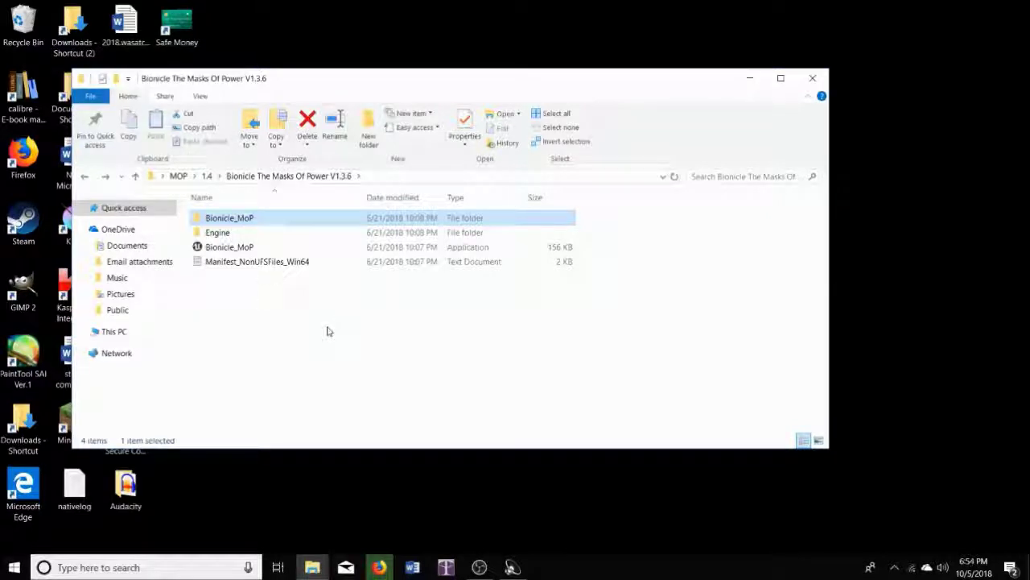
Launch the 155 KB Bionicle_MoP application in the Masks of Power V1.3.6 folder.
double_click(244, 250)
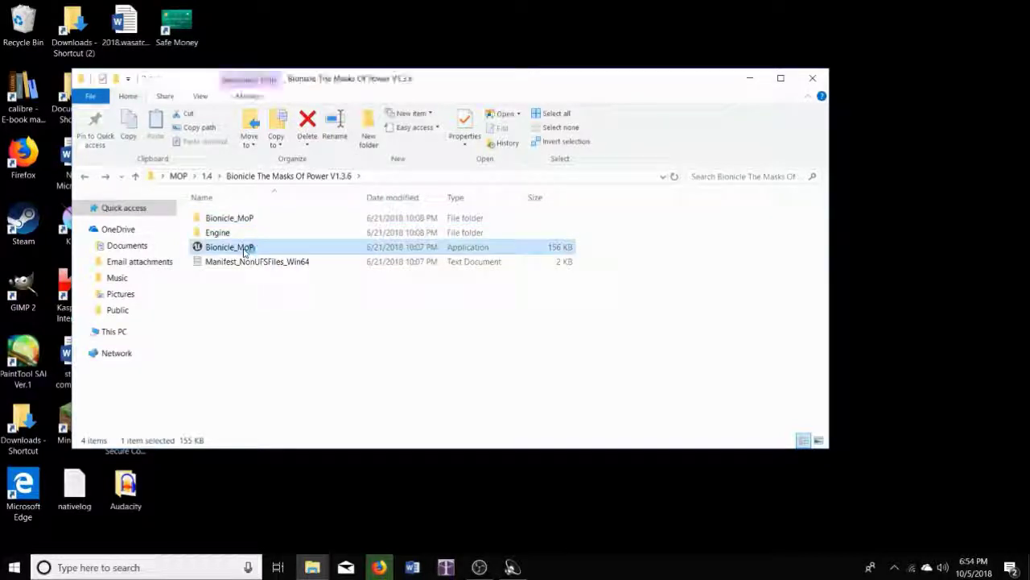